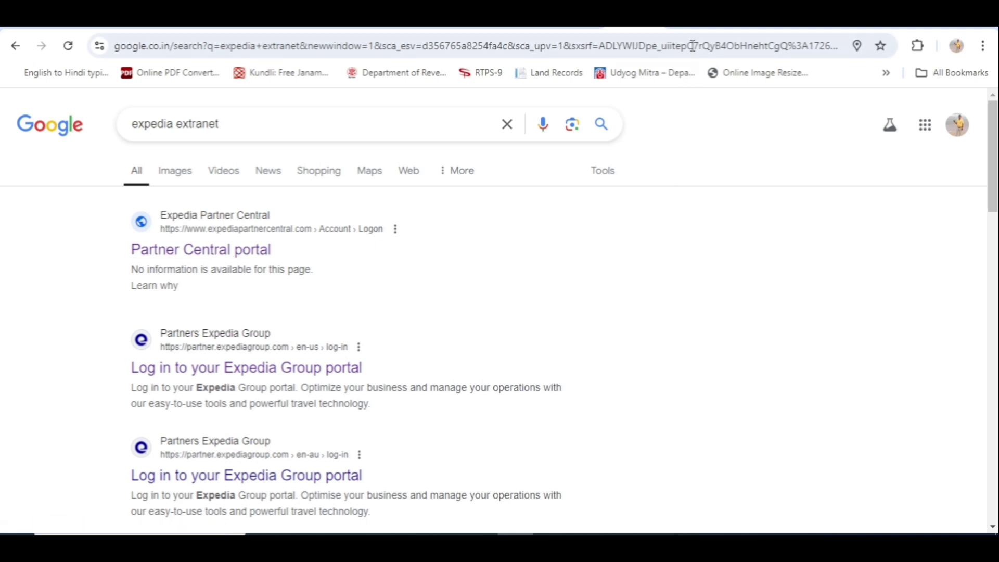
- Switch to the Expedia Partner Central tab showing the hotel's logged-in dashboard
left_click(703, 29)
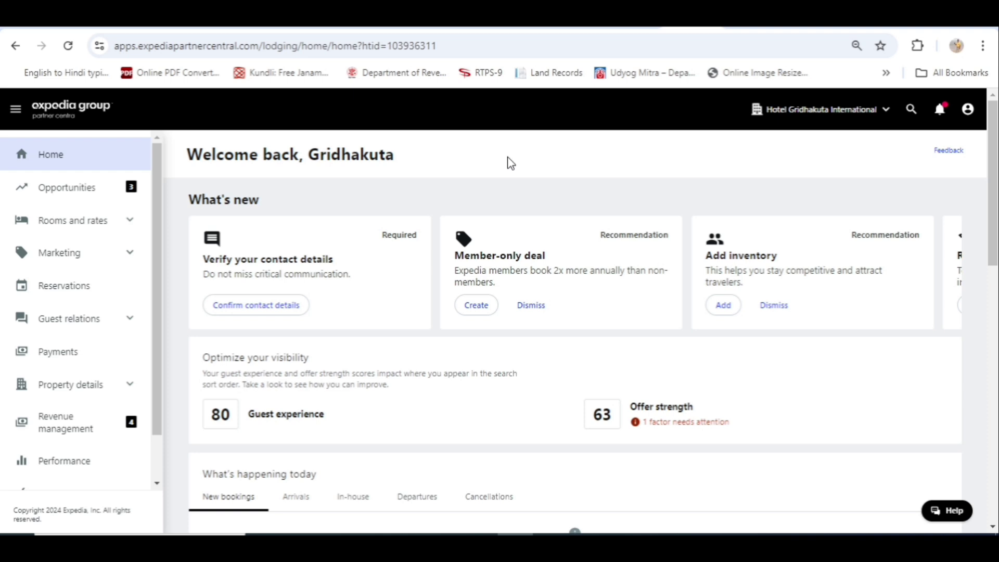
- Show the hotel's Reservations list from the left sidebar
scroll(508, 158, "down", 1)
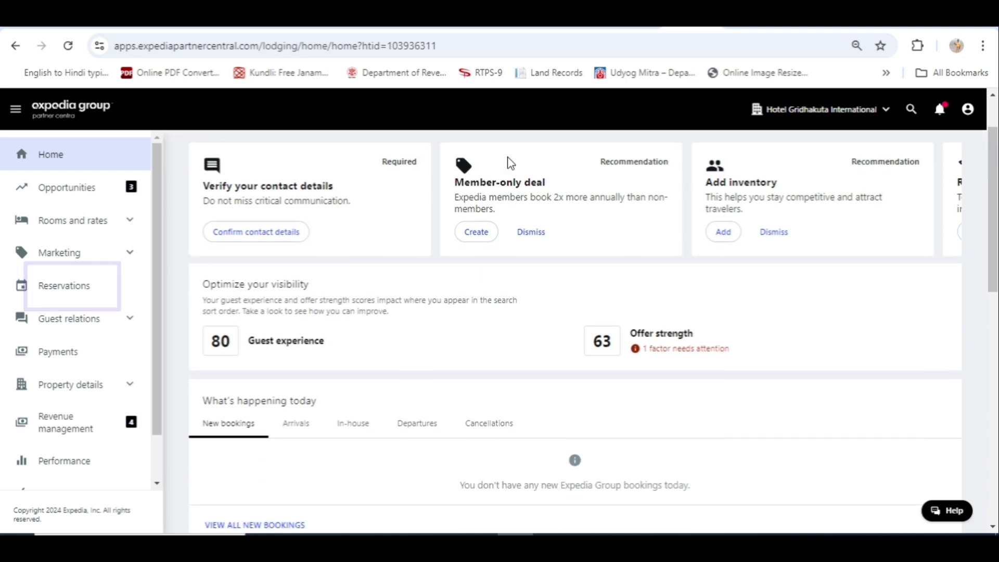
scroll(508, 158, "up", 1)
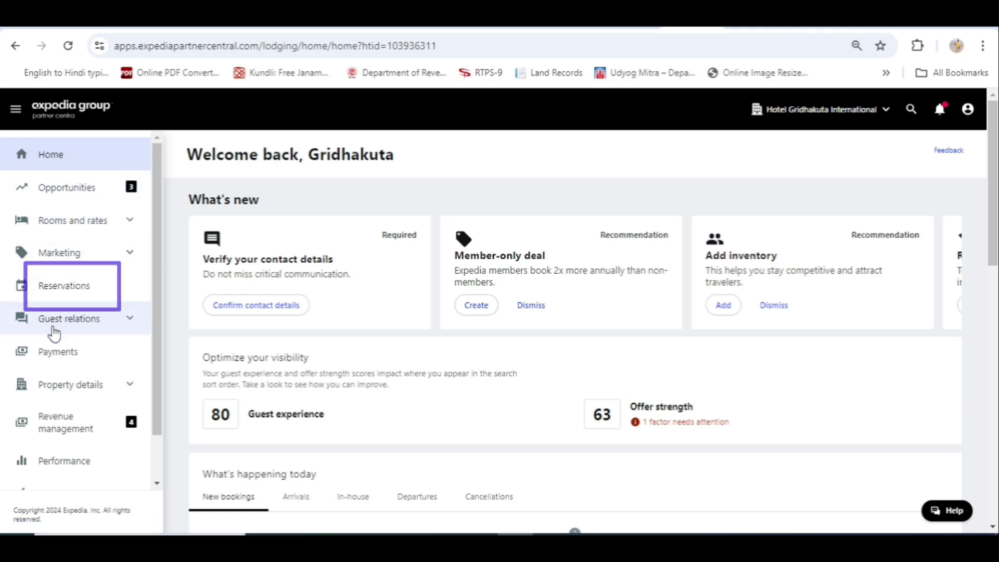
left_click(64, 287)
scroll(66, 292, "down", 1)
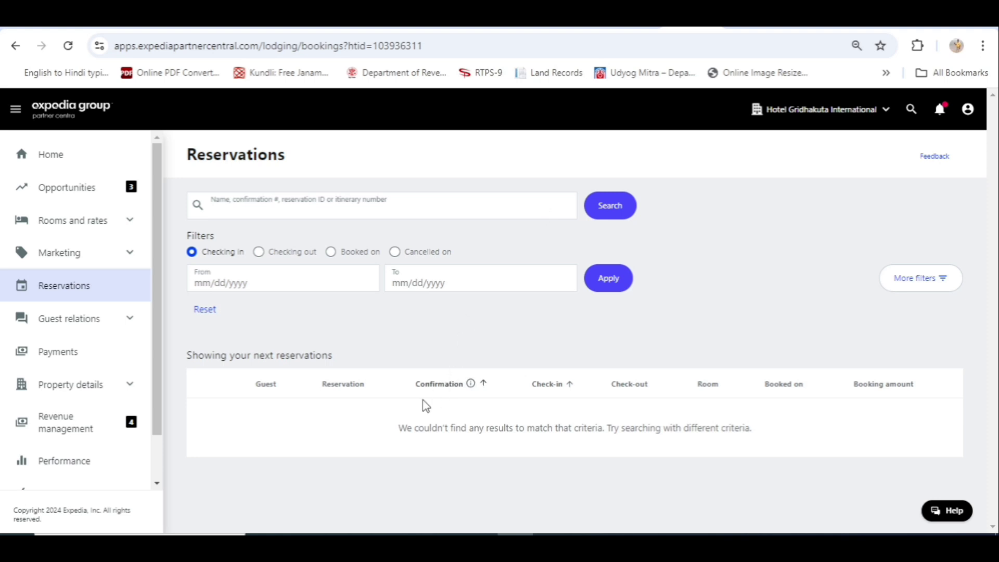
- Search by the pasted reservation number, correcting its last digit to 7, to find the City View Deluxe booking
left_click(260, 211)
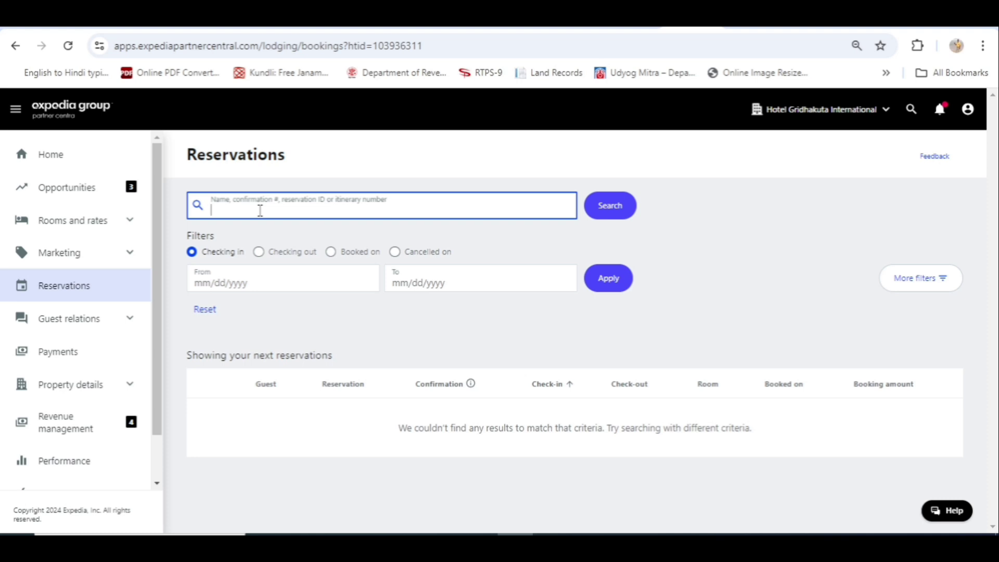
left_click(618, 214)
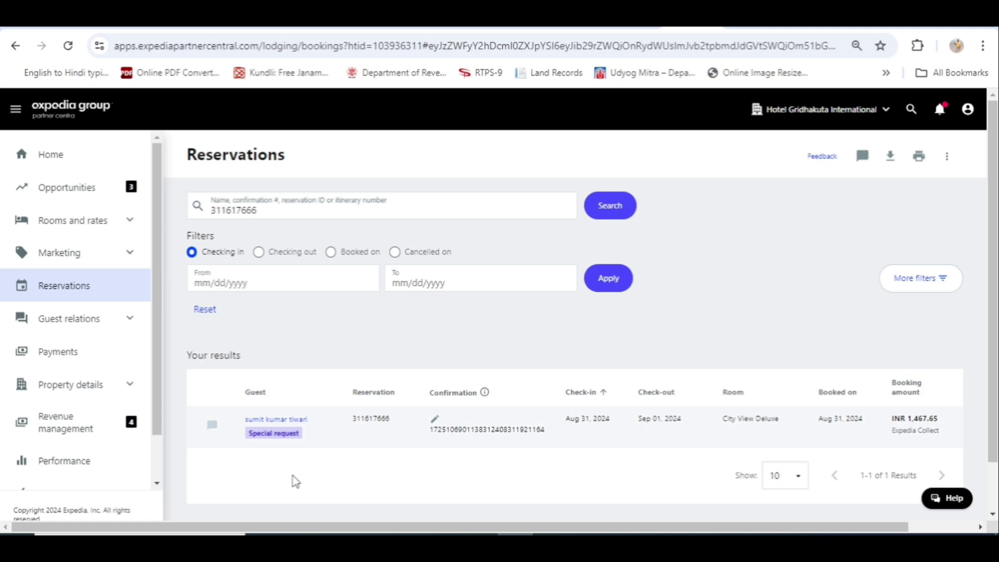
left_click(286, 211)
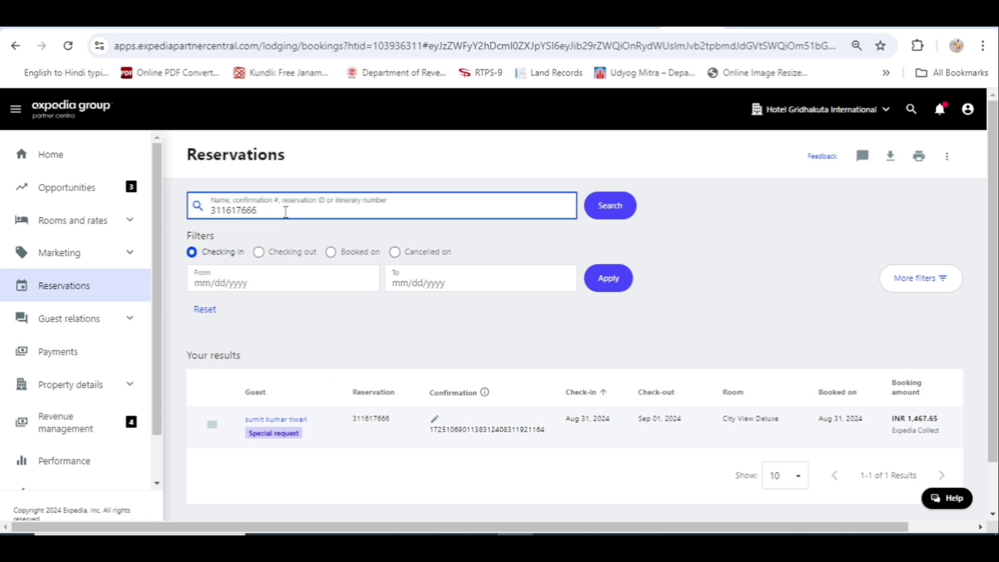
key("BackSpace")
type("7")
left_click(614, 211)
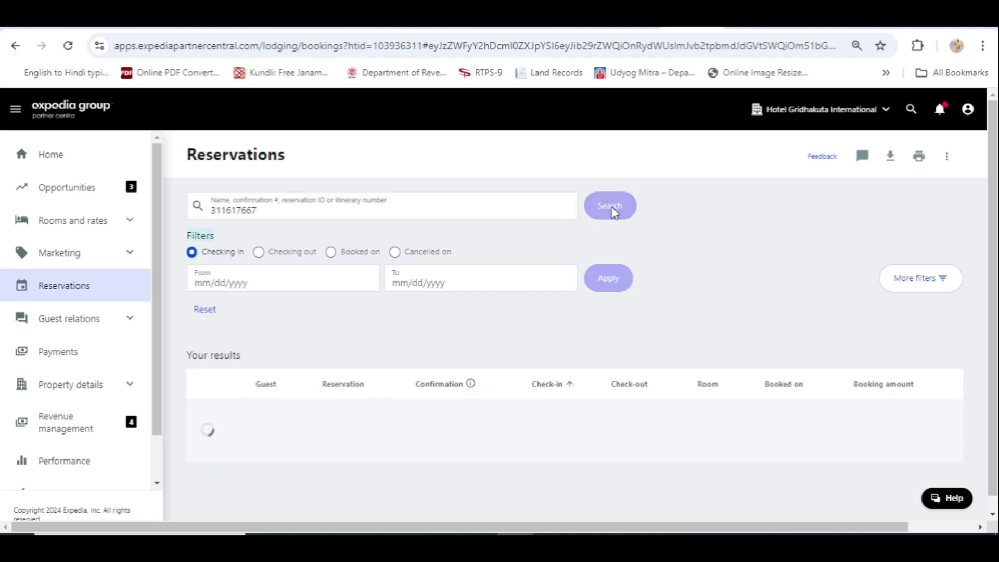
left_click(614, 211)
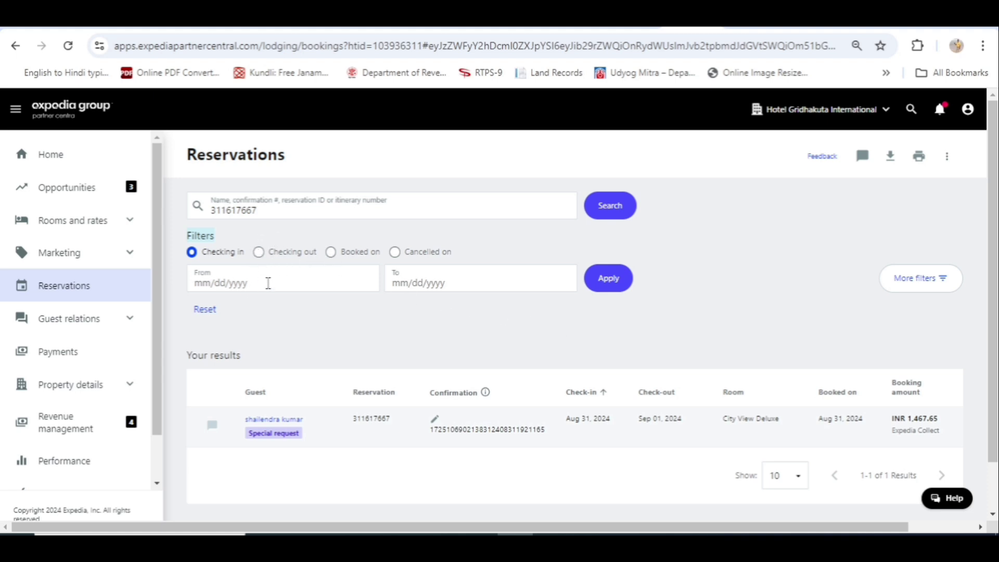
- Apply a check-in date filter from 9/1/2024 to 9/30/2024
left_click(279, 277)
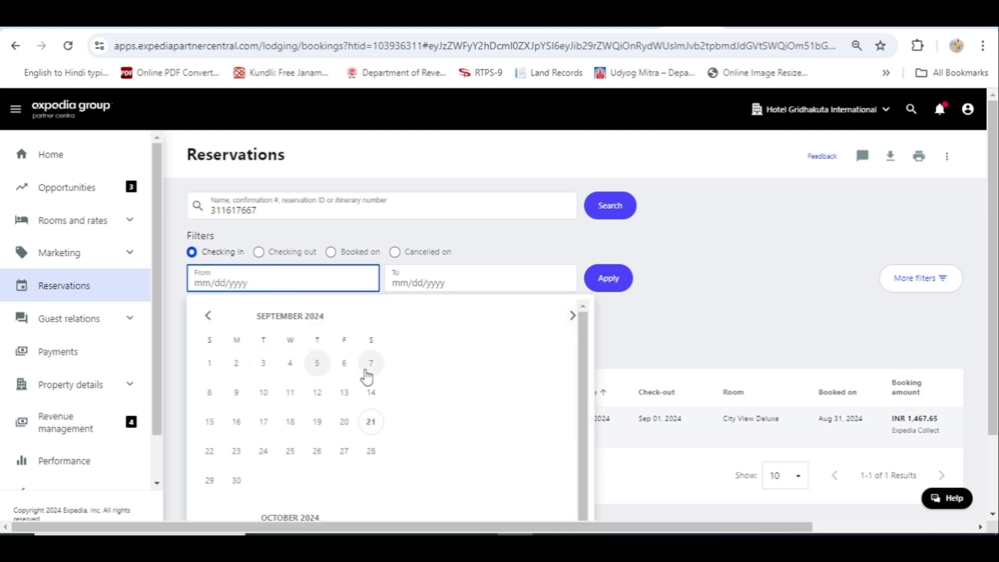
left_click(214, 367)
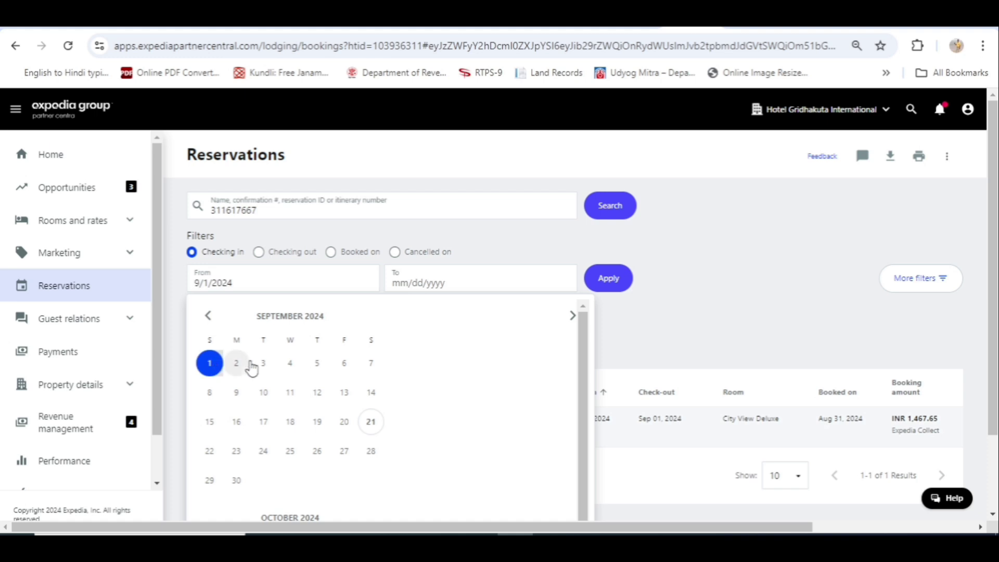
left_click(235, 483)
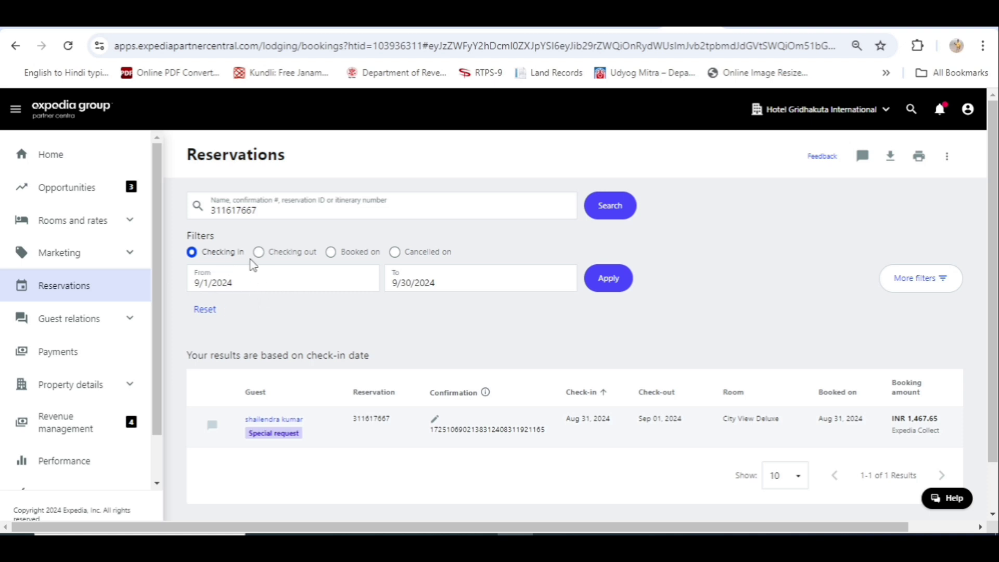
left_click(615, 286)
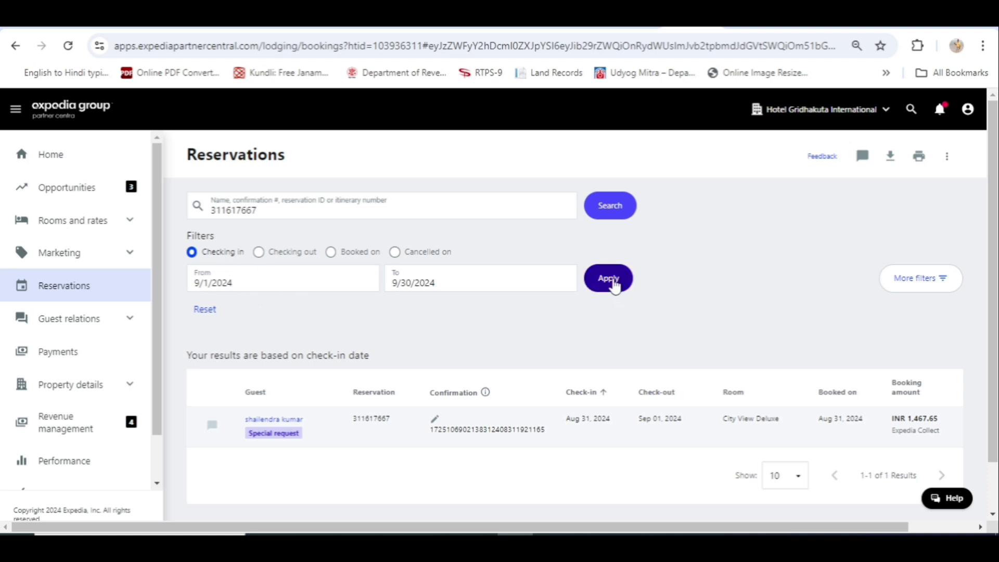
left_click(614, 285)
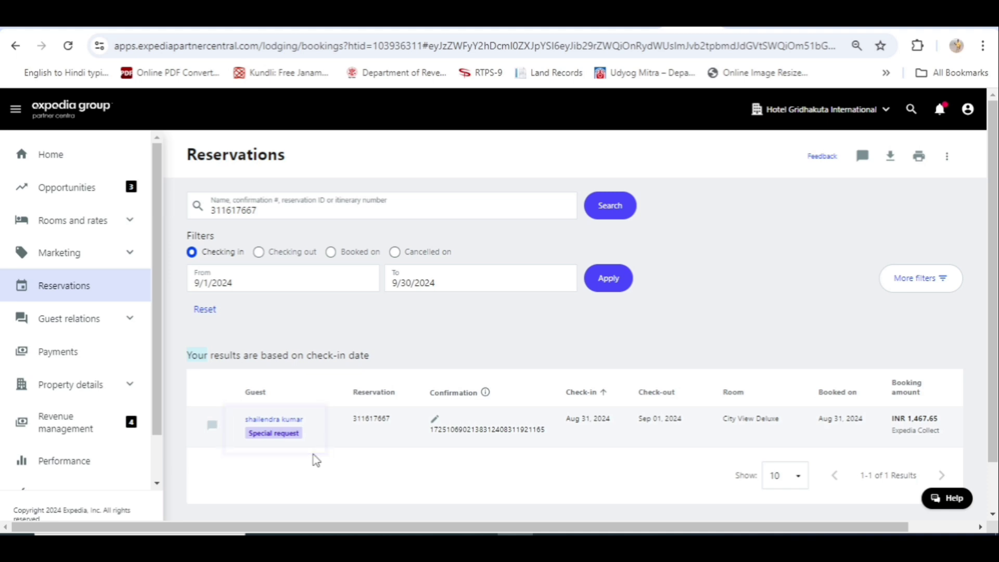
left_click(272, 422)
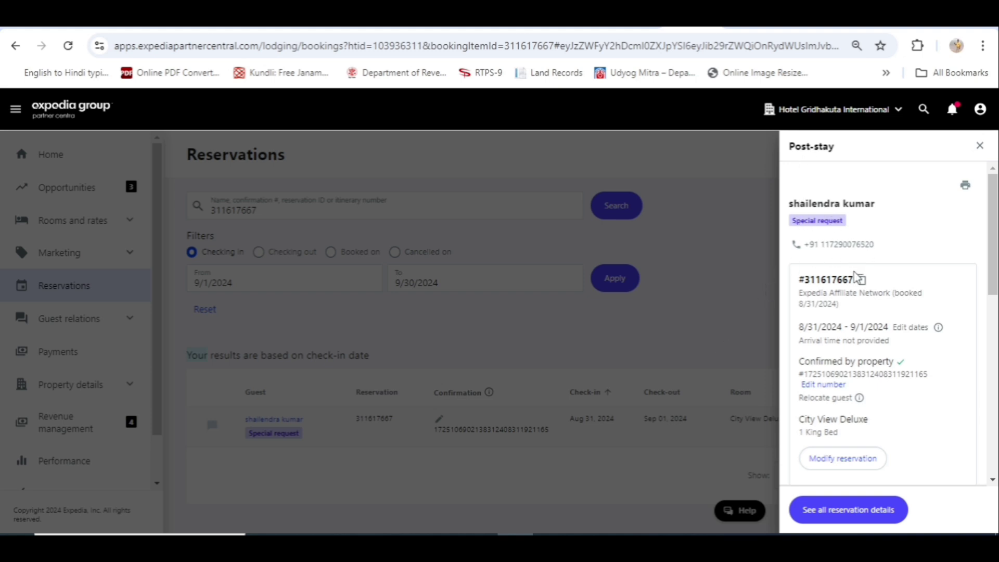
scroll(876, 307, "down", 3)
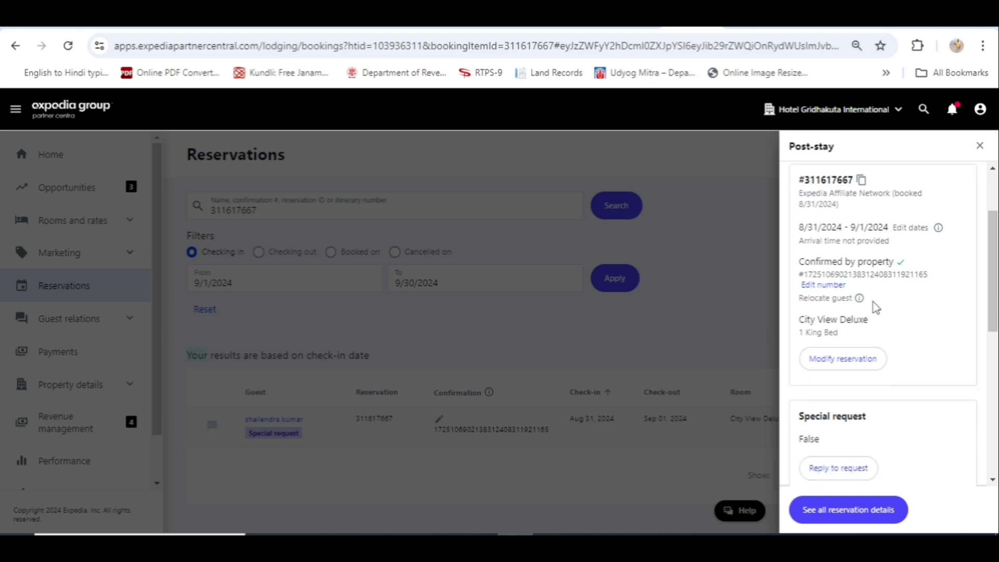
scroll(876, 309, "up", 2)
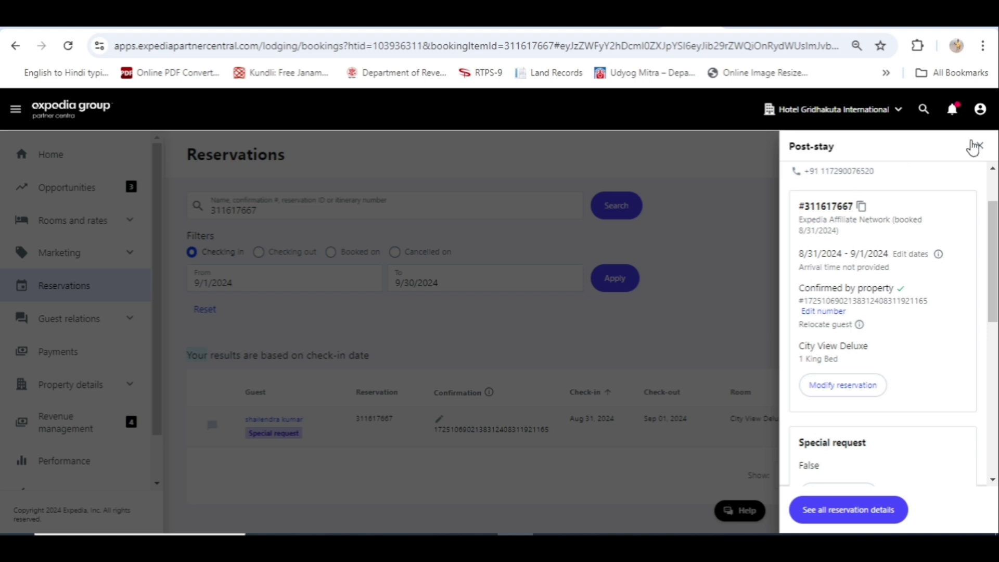
left_click(980, 146)
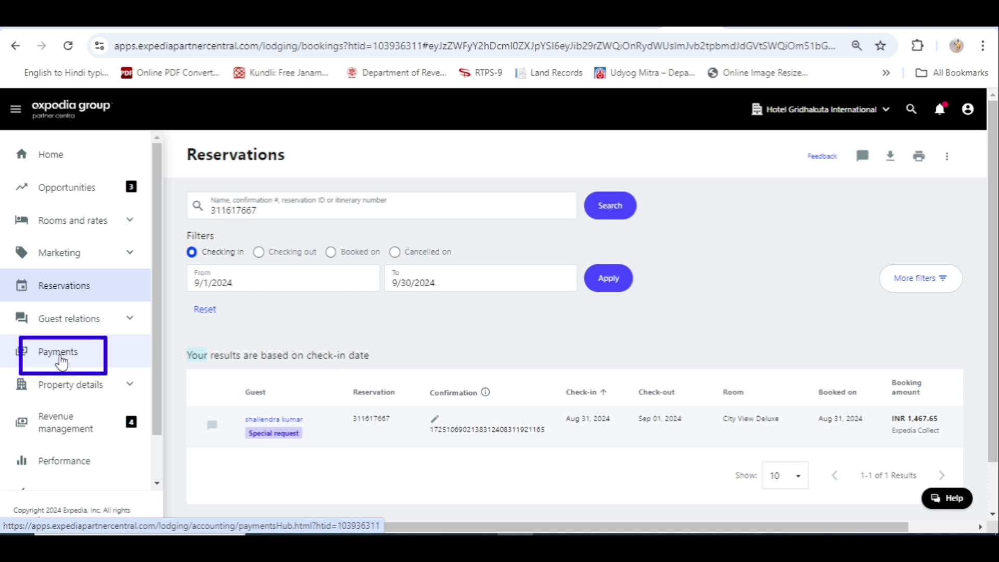
- Go to Payments in the left sidebar to see the revenue summary and quick tasks
left_click(61, 361)
scroll(61, 362, "down", 1)
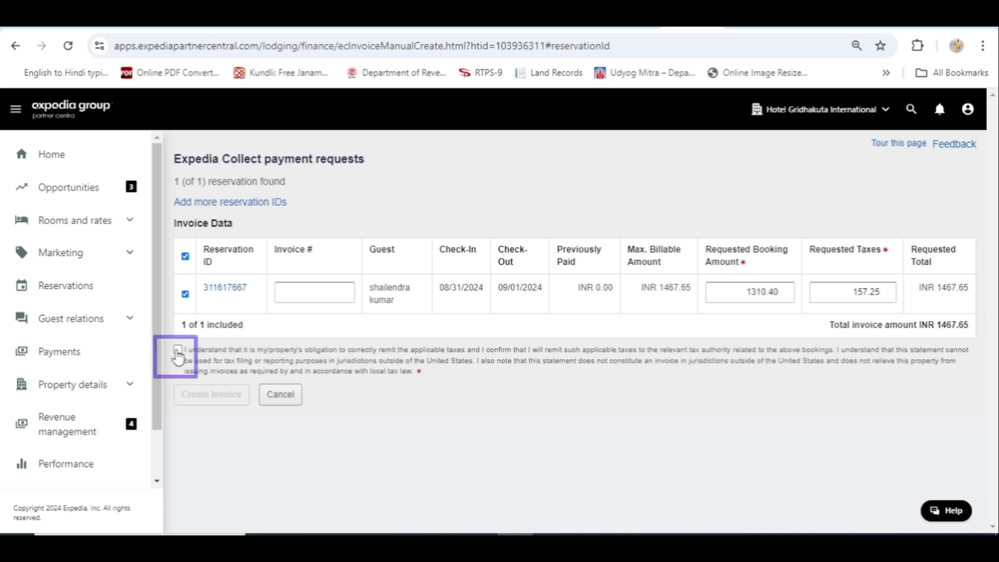
- Accept the tax-remittance acknowledgement for the INR 1467.65 payment request
left_click(178, 350)
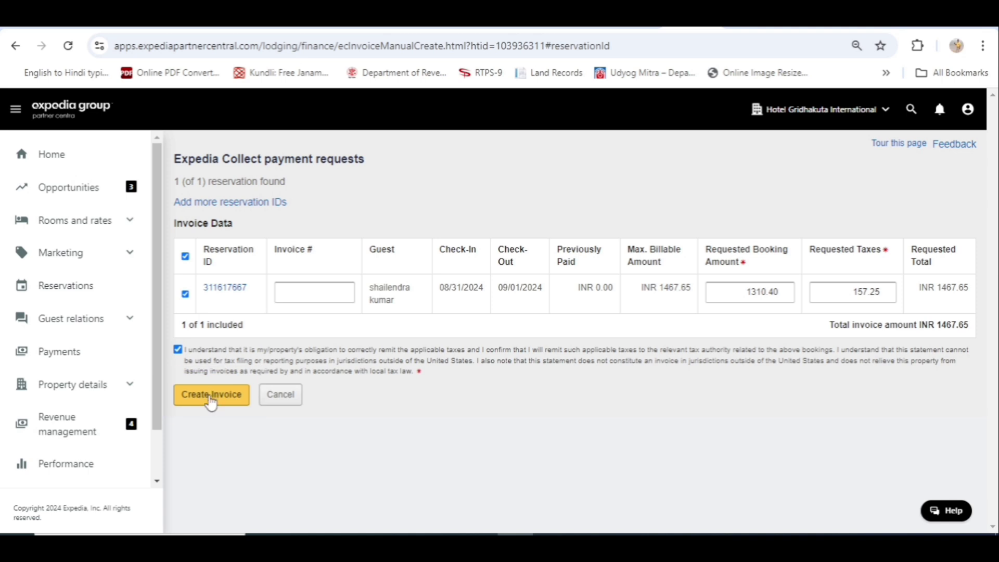
left_click(210, 397)
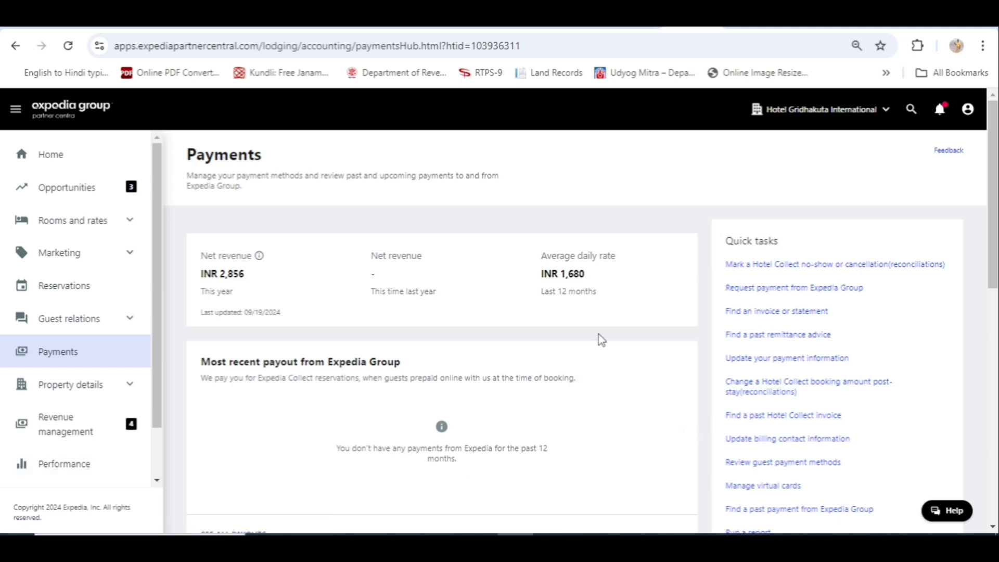
left_click(114, 28)
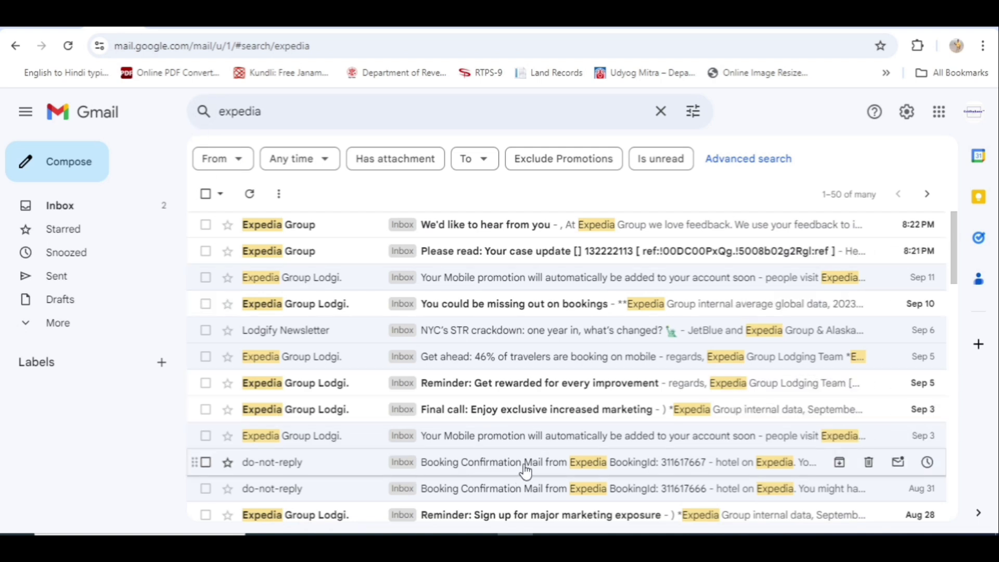
left_click(685, 497)
double_click(653, 191)
key("ctrl+c")
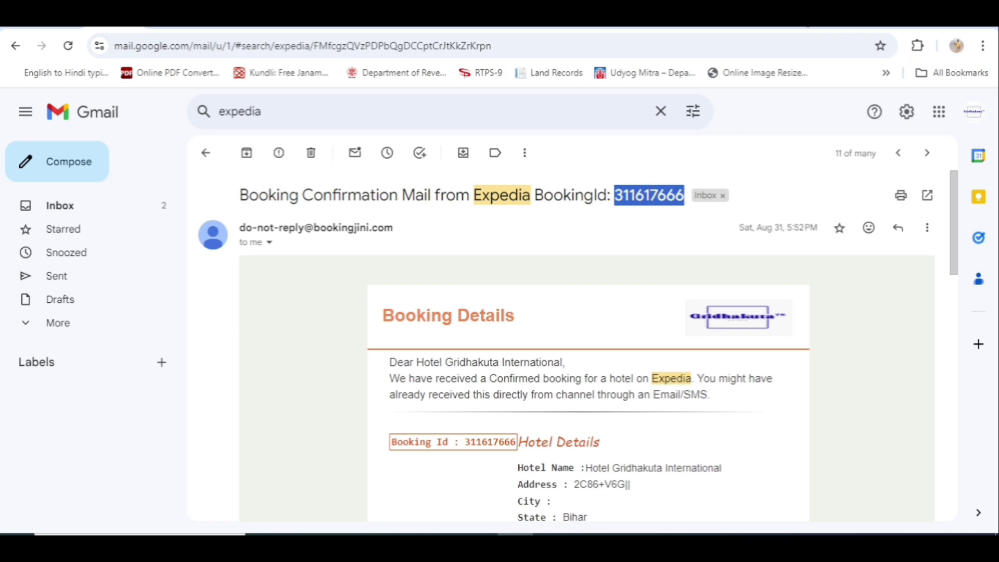
left_click(812, 22)
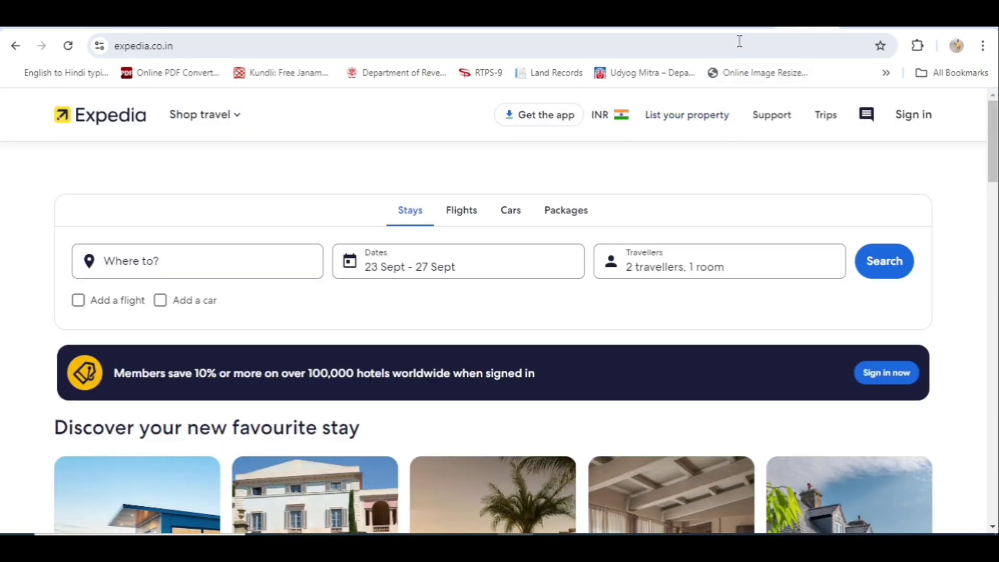
- Return to the Partner Central tab's Payments overview
left_click(695, 25)
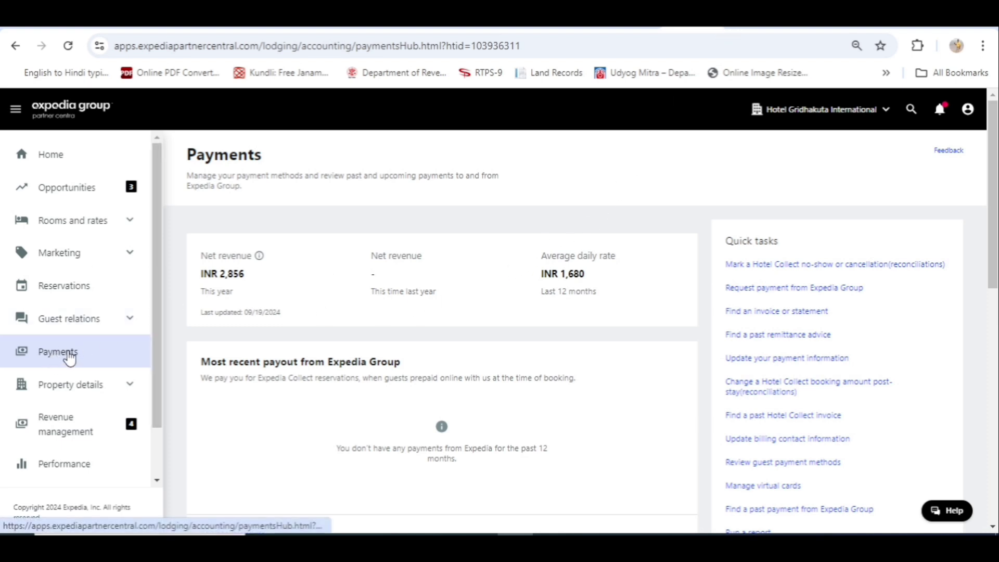
scroll(69, 357, "down", 1)
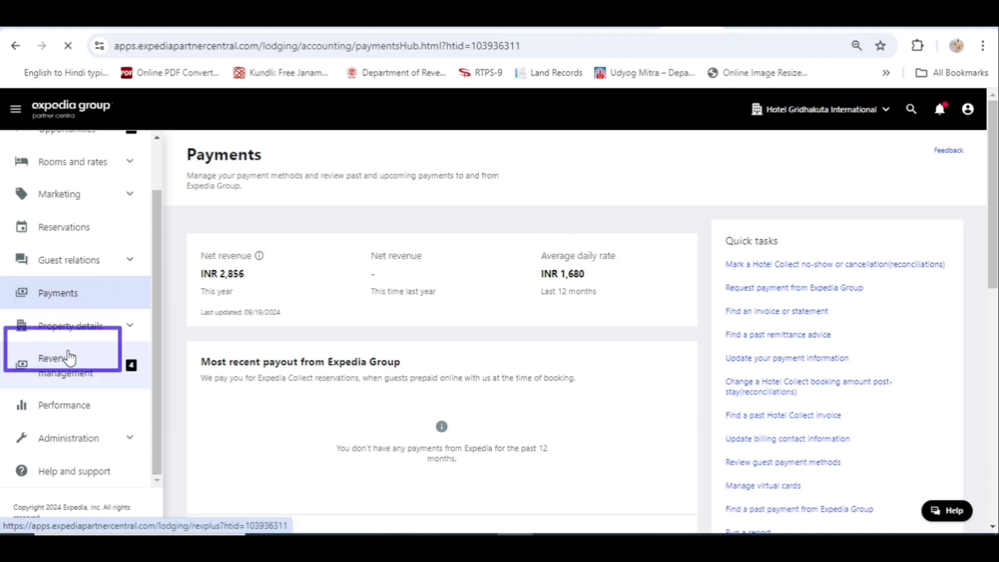
left_click(69, 358)
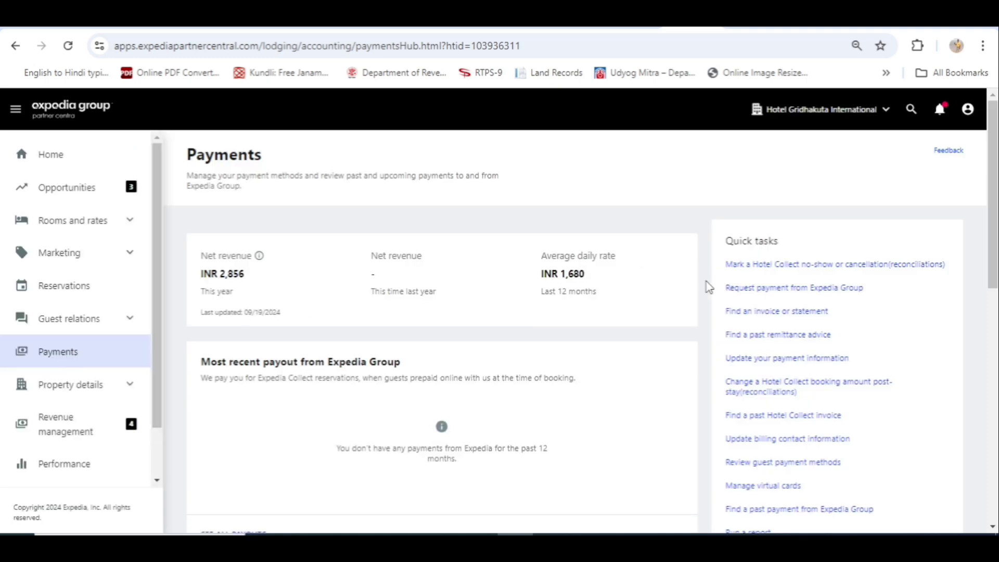
- Request payment from Expedia Group for the pasted reservation ID, accept the tax terms, and create the invoice
left_click(796, 292)
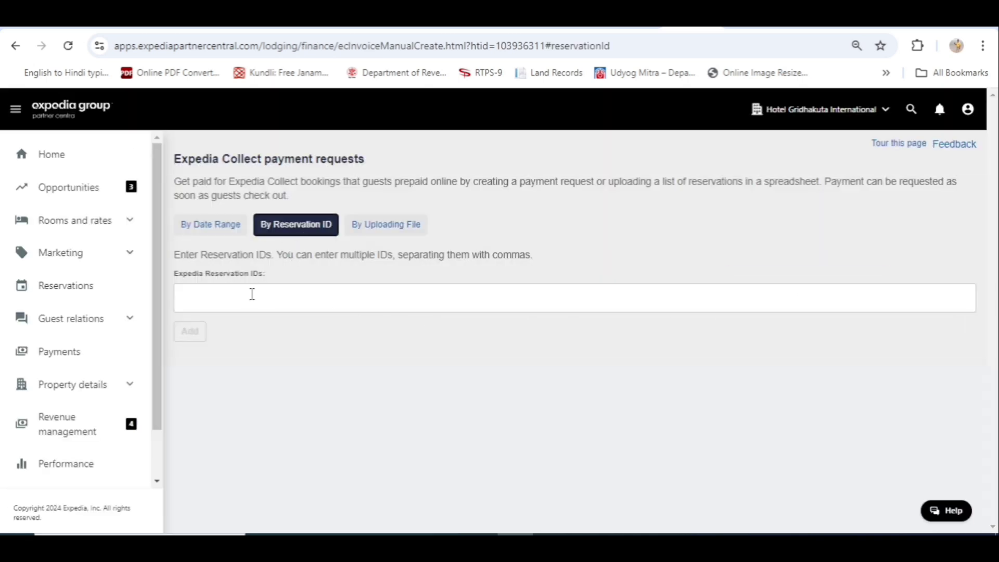
left_click(252, 295)
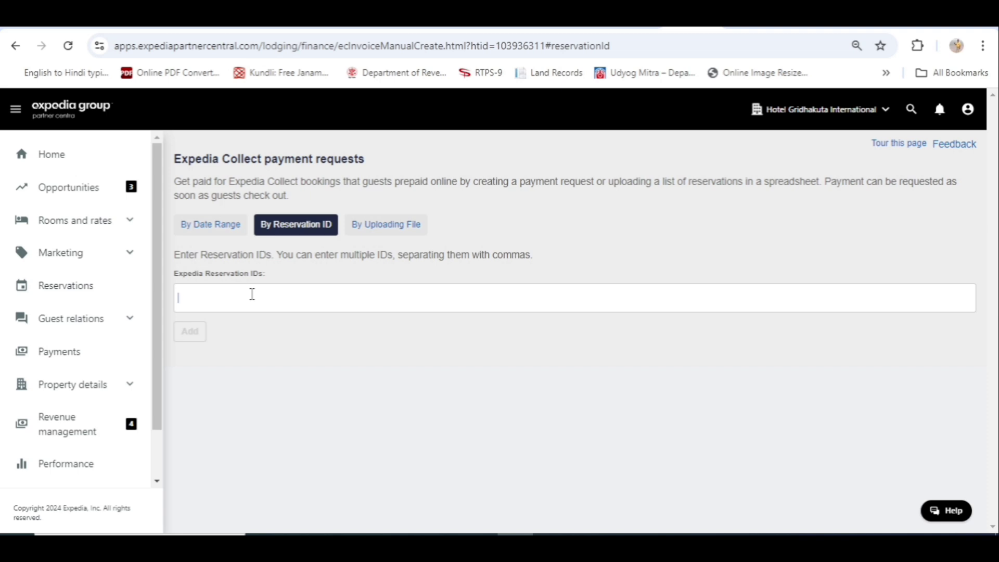
key("ctrl+v")
left_click(380, 359)
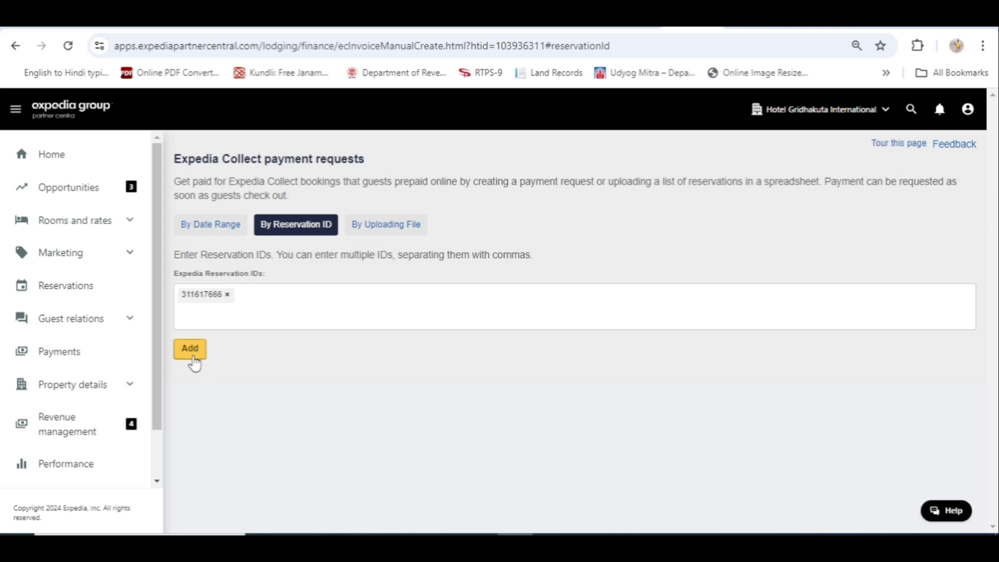
left_click(191, 352)
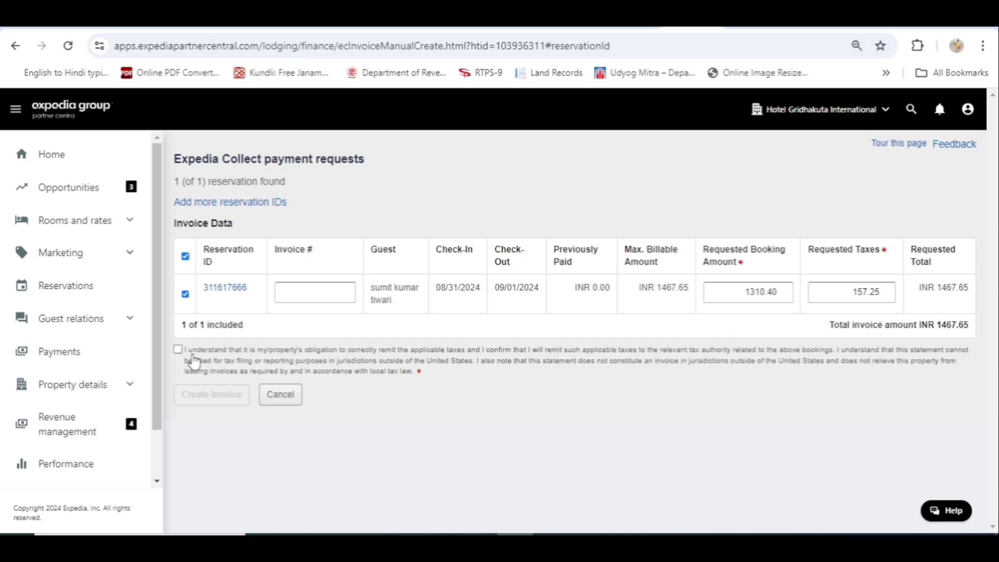
left_click(182, 359)
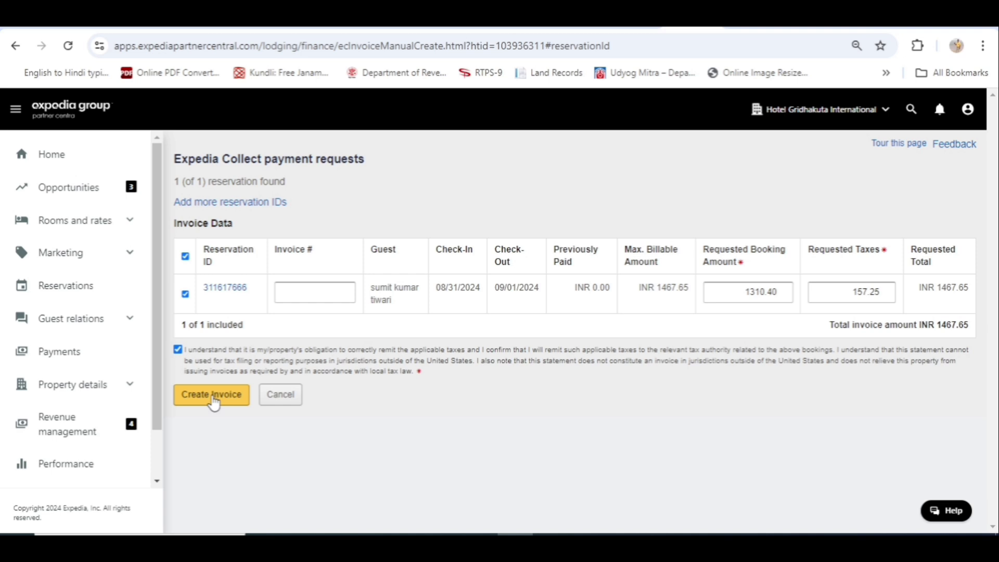
left_click(214, 401)
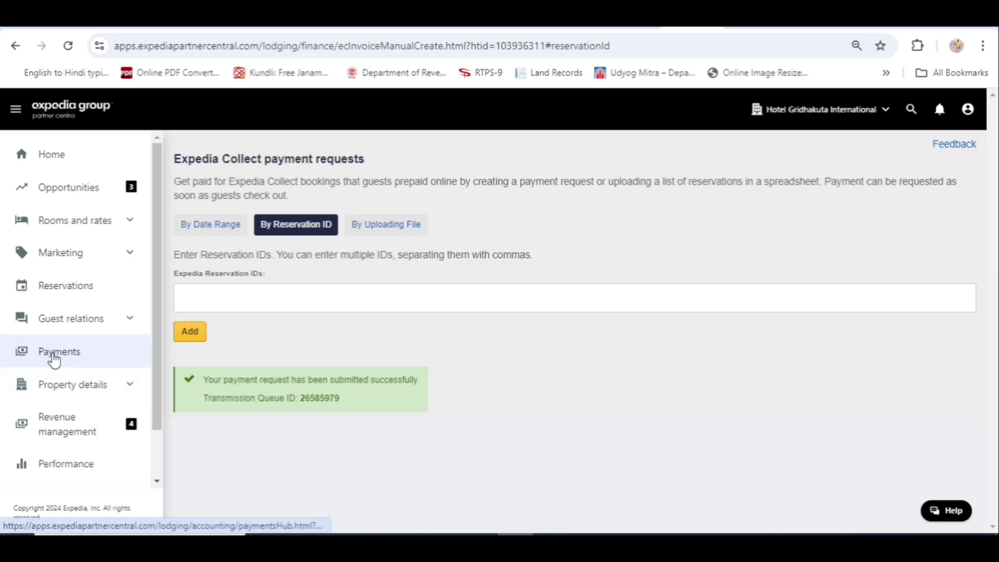
- From the Payments overview, open the full list of invoices from Expedia Group
left_click(54, 354)
scroll(78, 364, "down", 2)
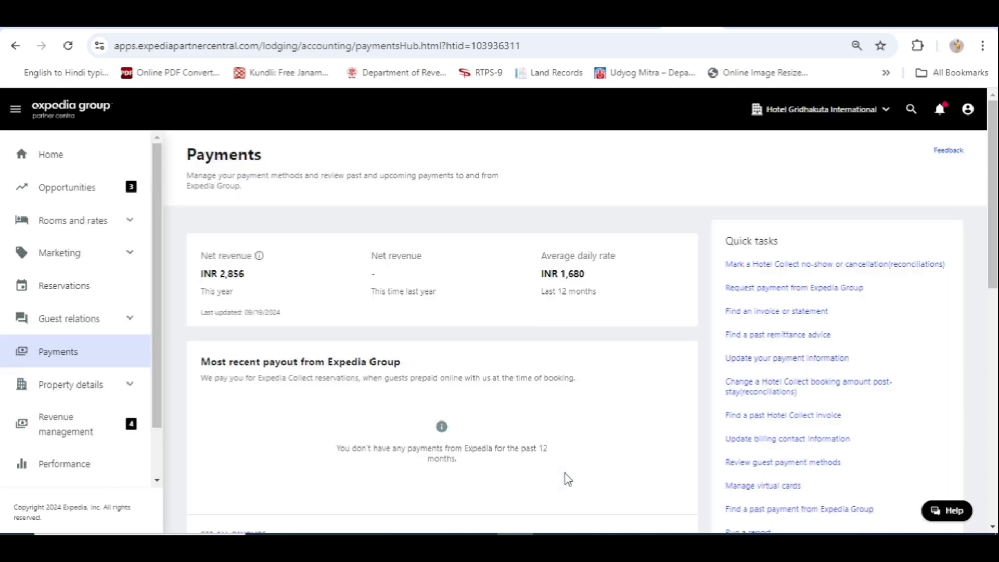
scroll(567, 478, "down", 4)
scroll(568, 476, "up", 2)
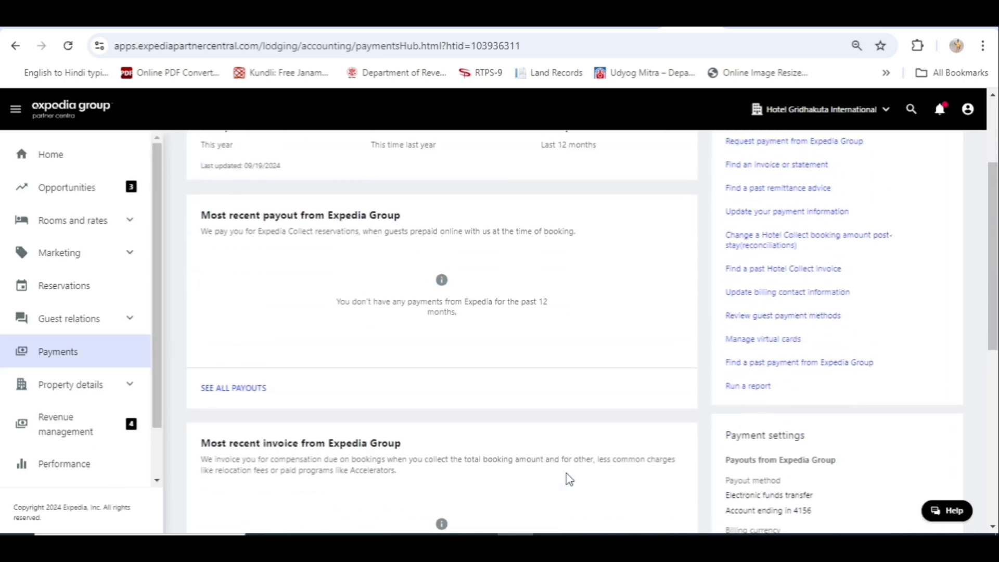
scroll(567, 474, "down", 4)
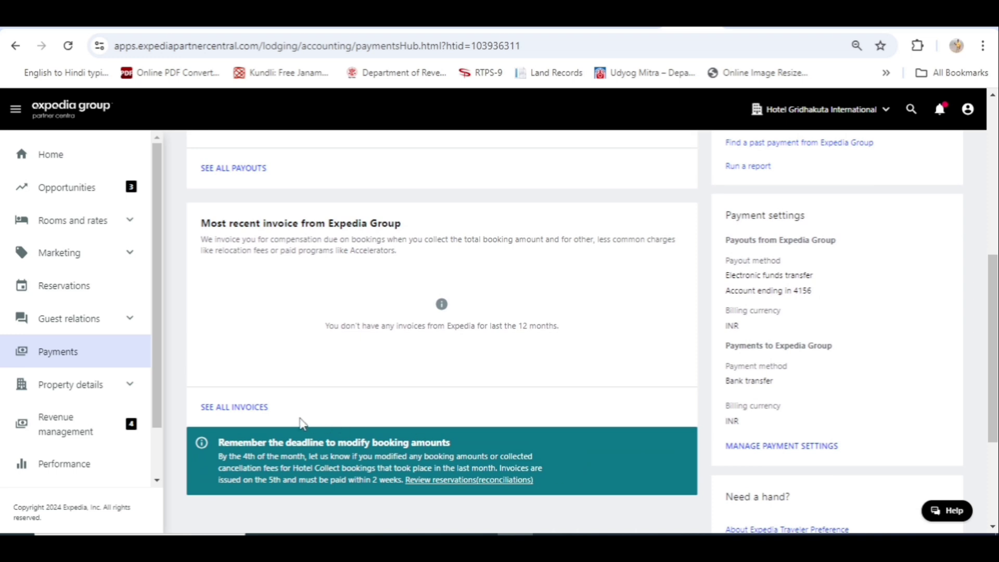
left_click(237, 408)
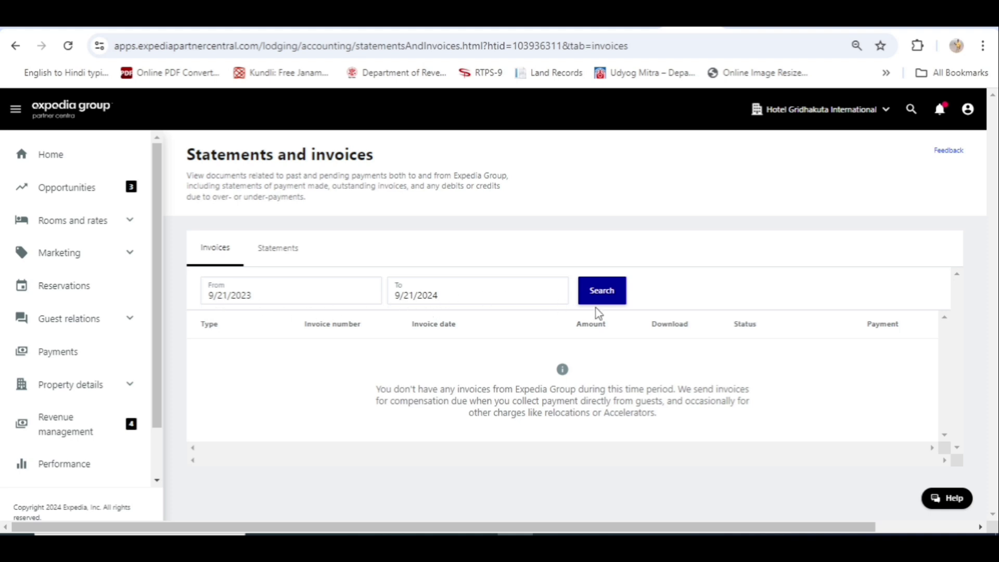
- Rerun the 9/21/2023–9/21/2024 invoice search, then switch to Statements searched by ID
left_click(606, 295)
left_click_drag(268, 252, 272, 252)
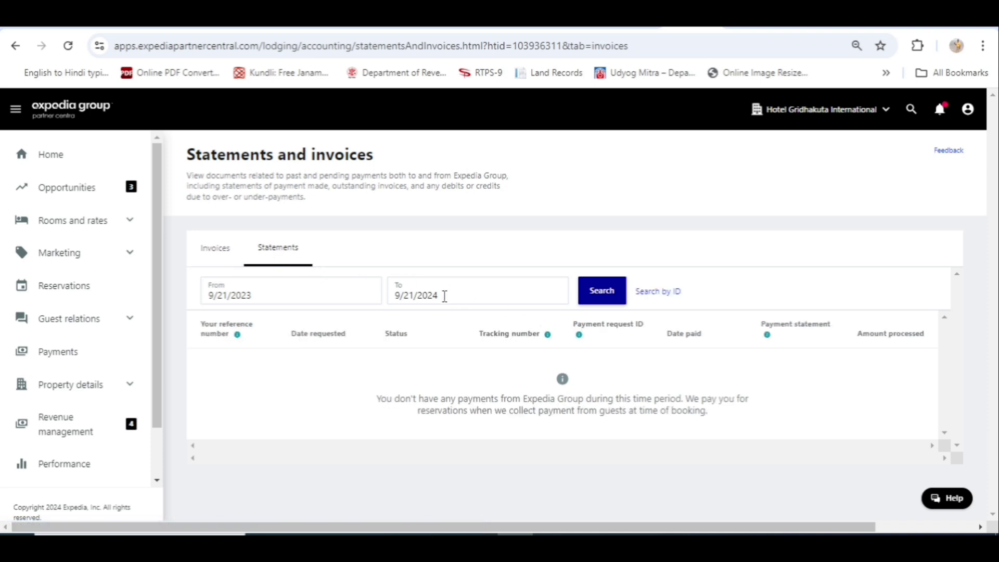
left_click(658, 297)
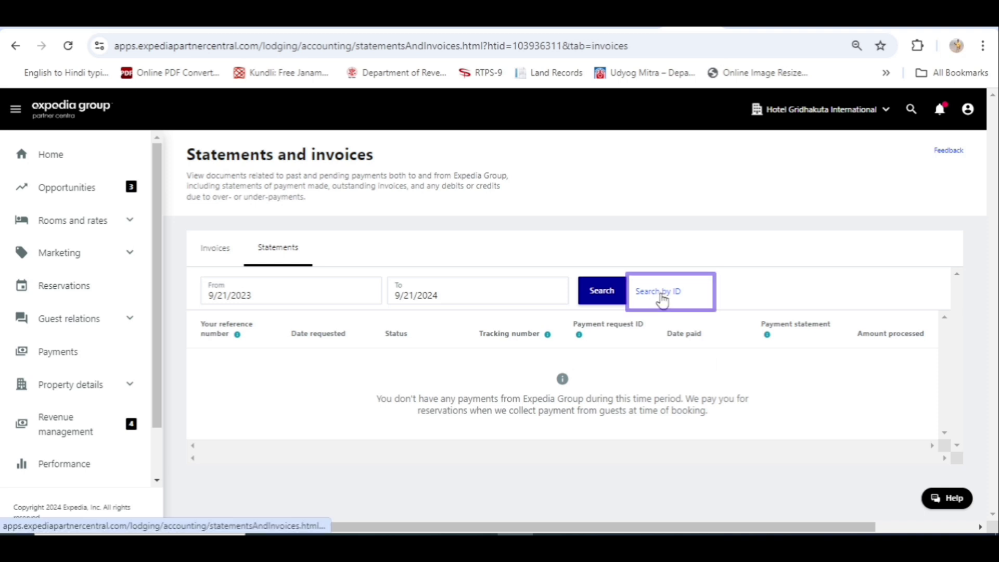
- Search statements by the pasted reservation ID, revealing two Requested payments dated 09/21/2024
left_click(662, 298)
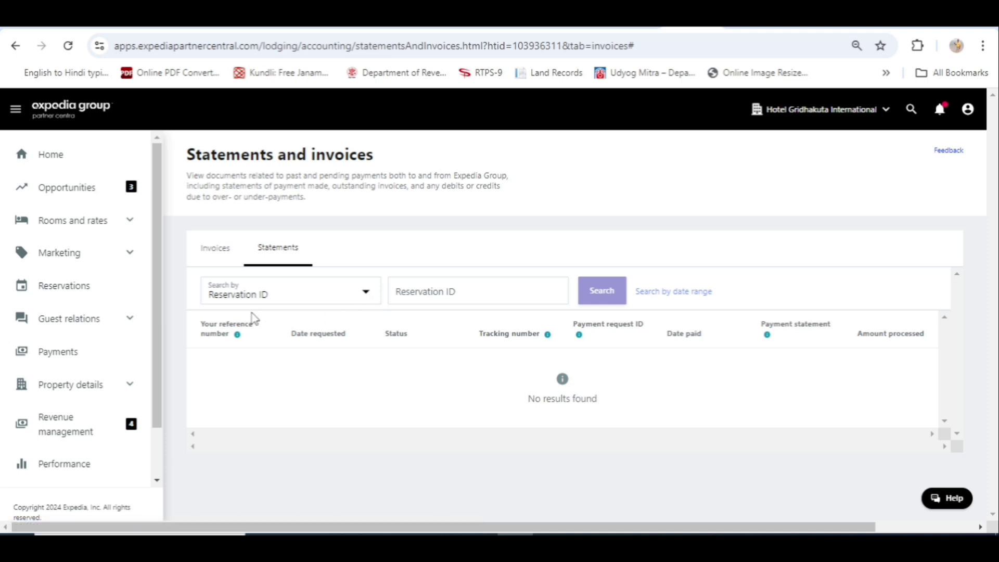
left_click(437, 294)
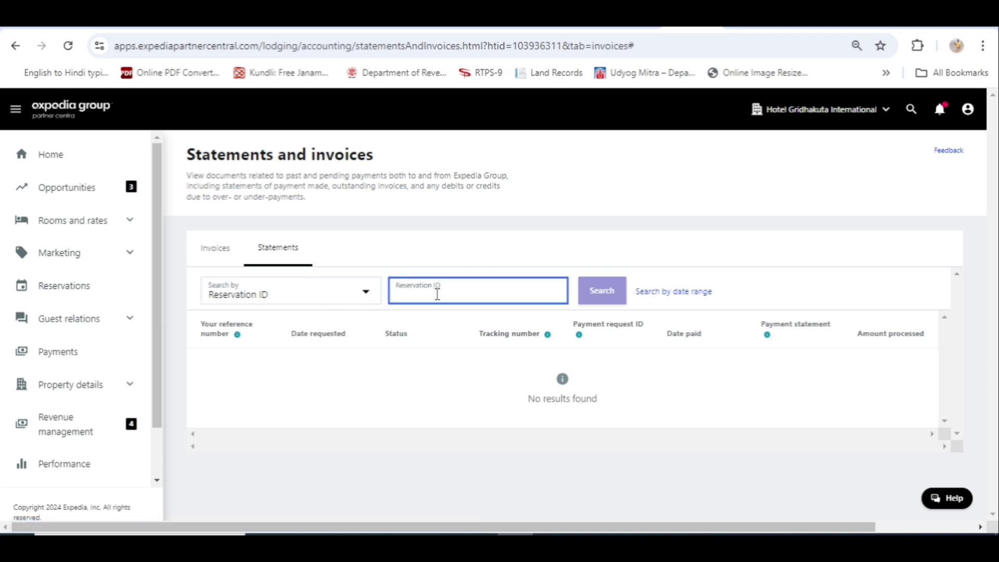
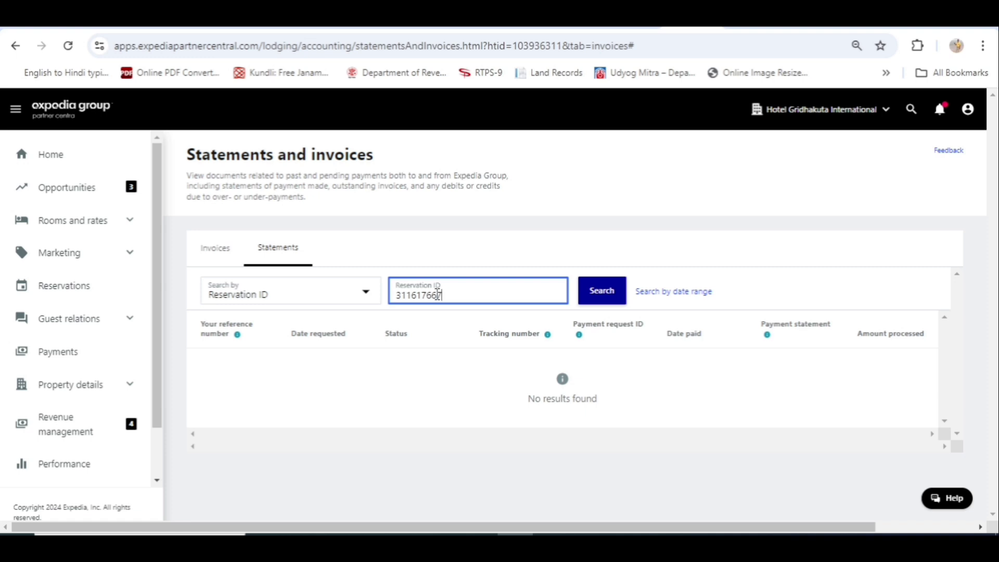
left_click(608, 296)
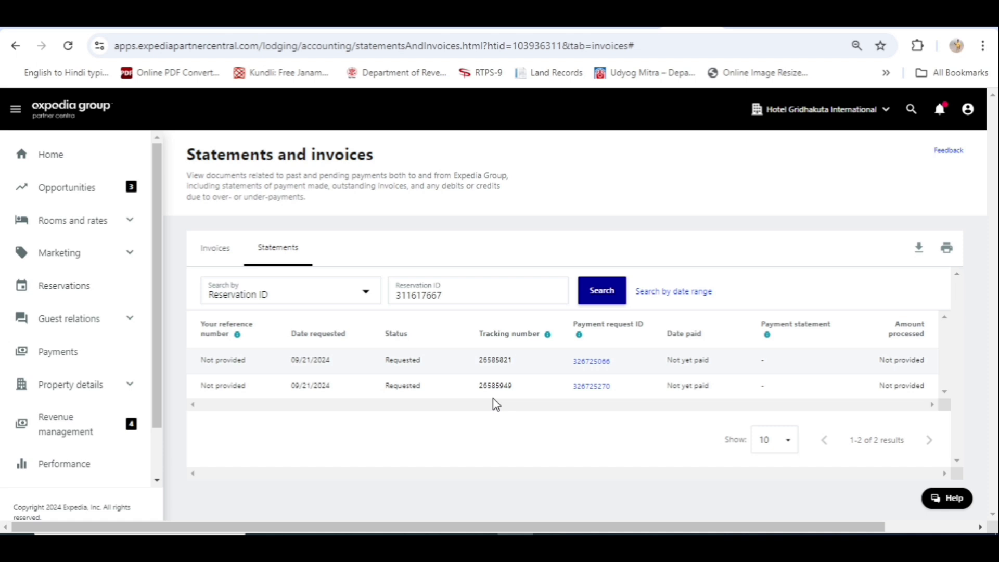
- Open payment settings showing electronic funds transfer payouts, bank-transfer payments and INR billing
left_click(65, 358)
scroll(66, 358, "down", 1)
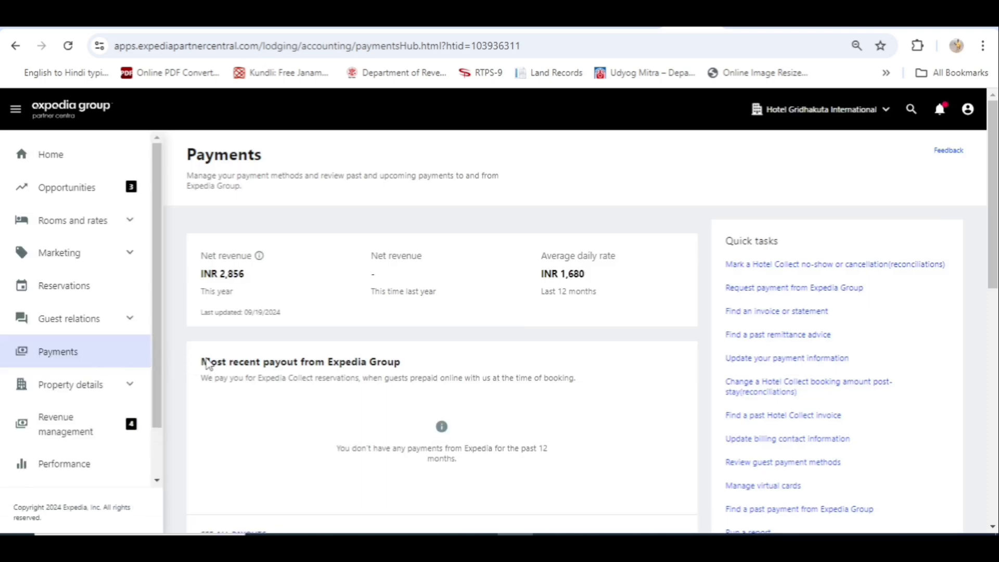
scroll(415, 342, "down", 4)
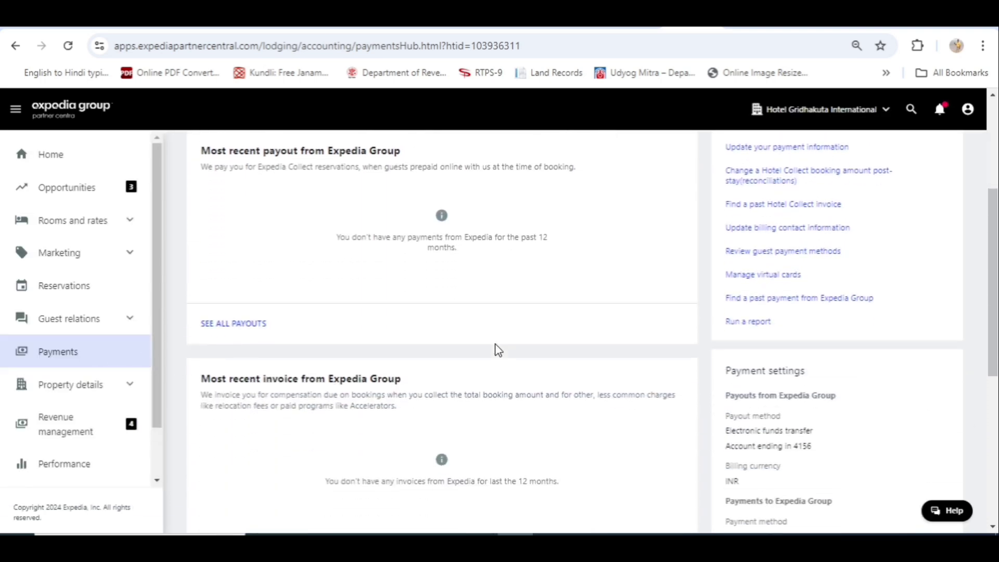
scroll(498, 350, "down", 5)
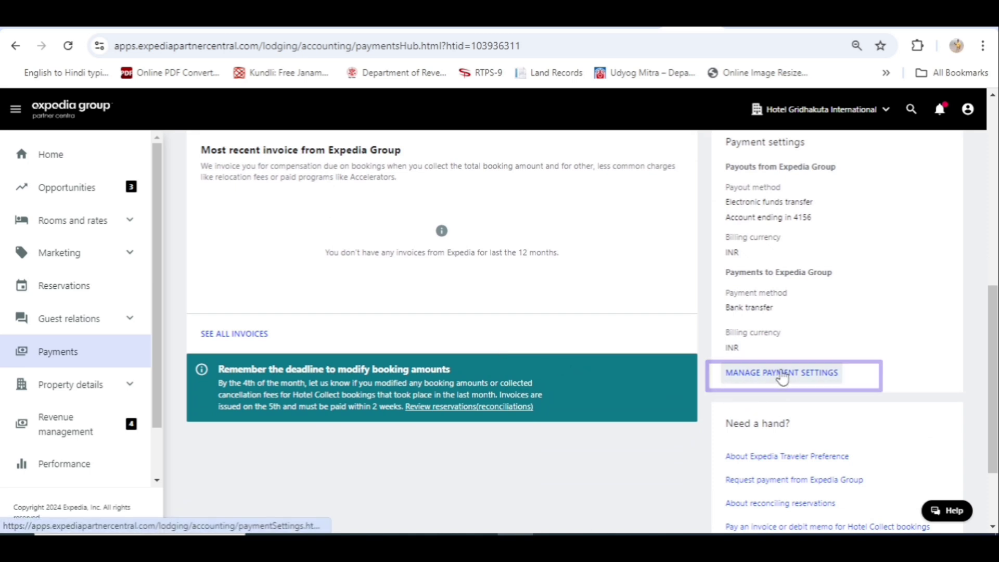
left_click(784, 379)
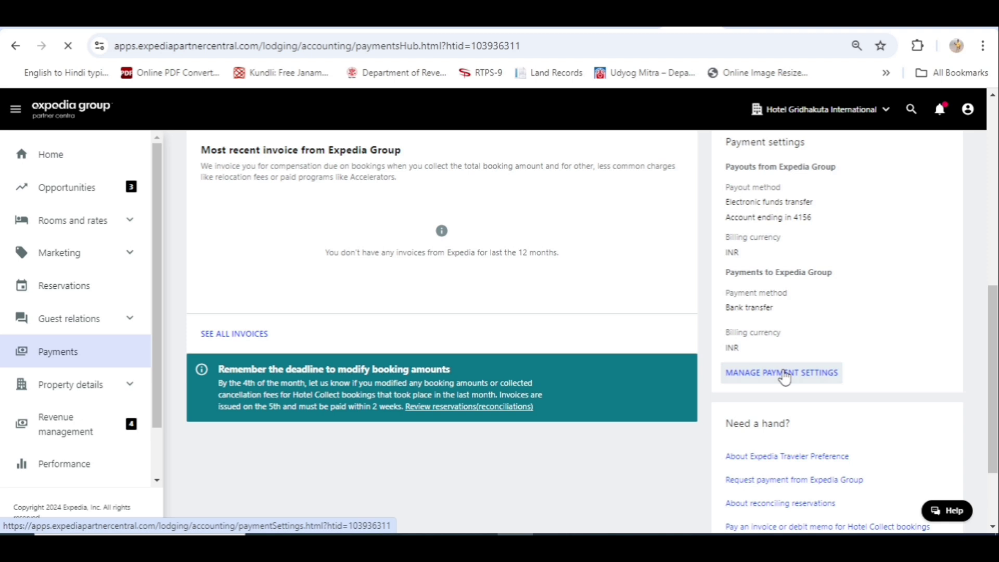